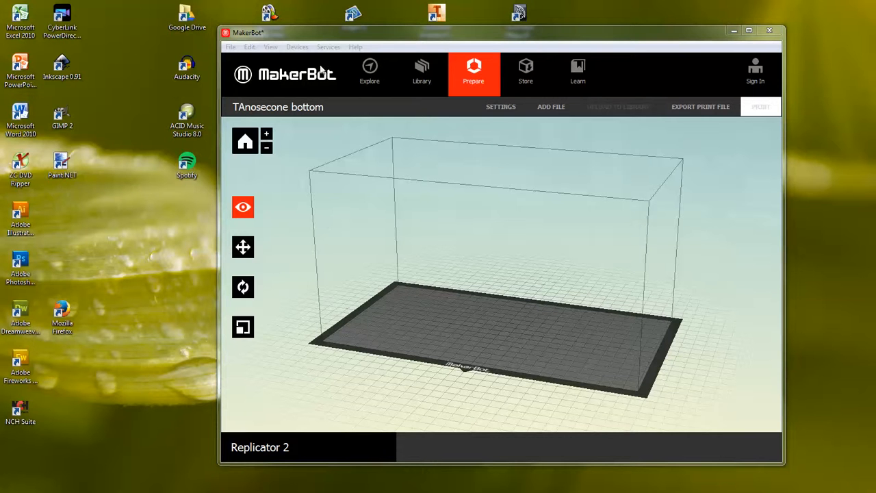
# - Check that Replicator 2 is the selected printer type among the available devices
pyautogui.click(296, 46)
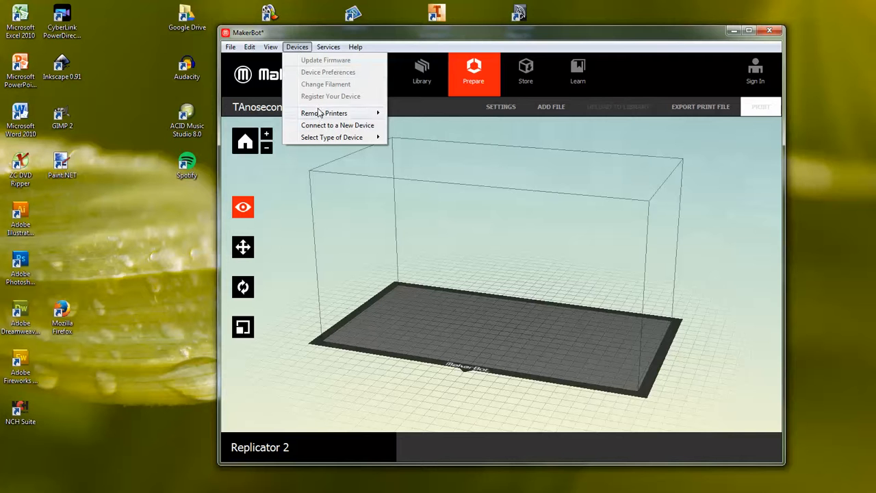
pyautogui.moveTo(365, 141)
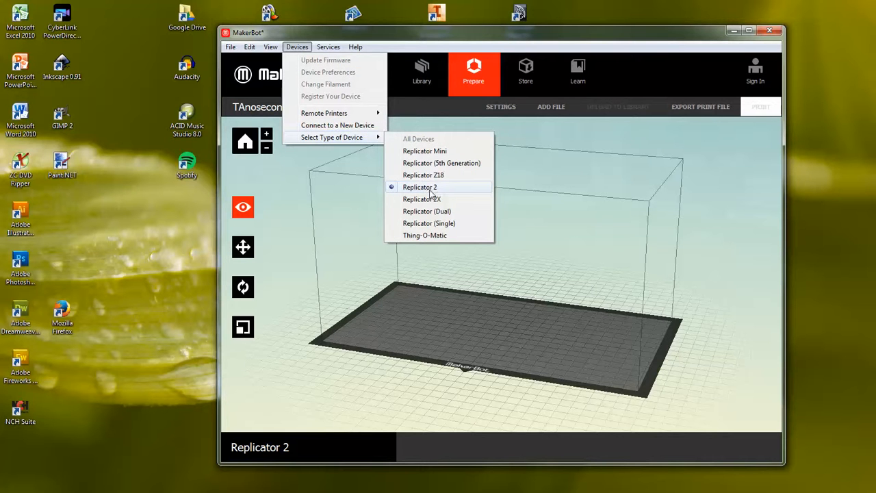
pyautogui.click(325, 387)
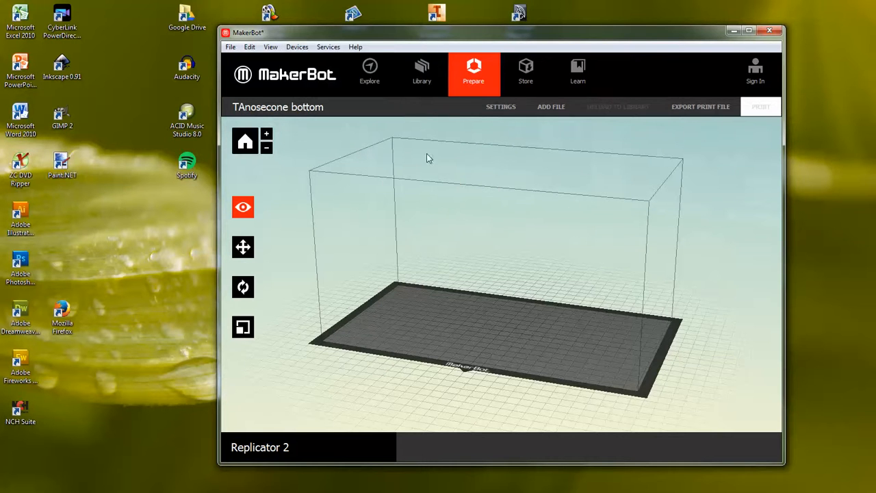
# - Add TAnosecone bottom.stl from the rocket folder to the build area and move it onto the platform
pyautogui.click(547, 110)
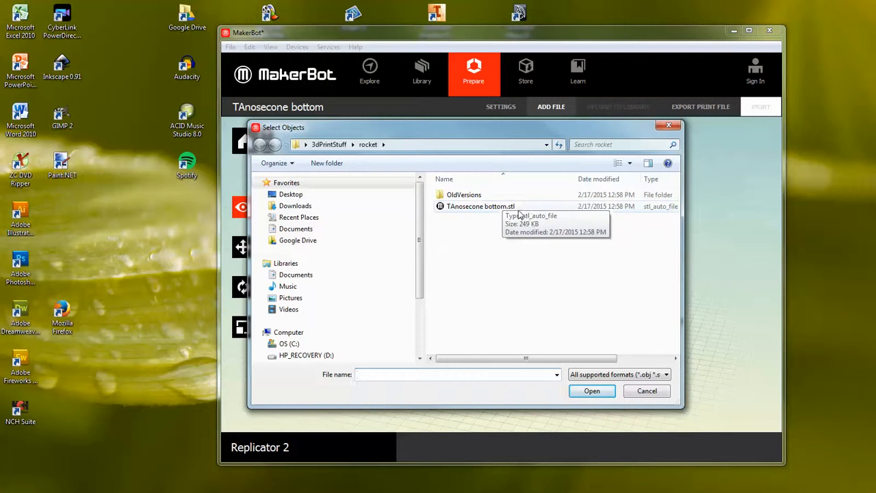
pyautogui.doubleClick(460, 206)
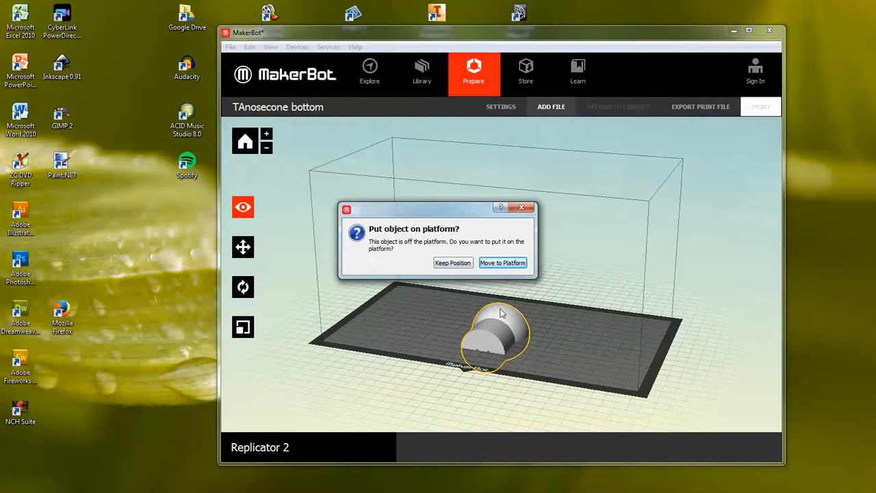
pyautogui.click(501, 264)
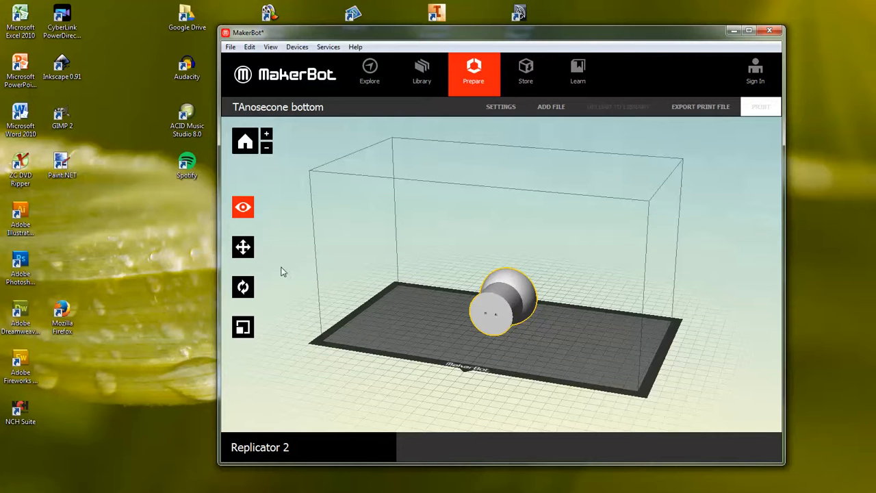
# - Rotate the nose cone part +90° about the X axis and lay it flat on the build plate
pyautogui.click(243, 207)
pyautogui.moveTo(668, 331); pyautogui.dragTo(627, 304)
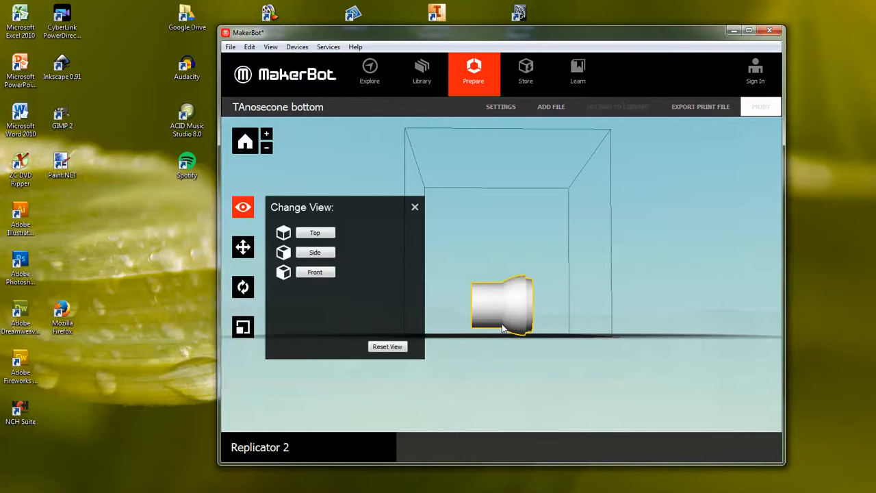
pyautogui.moveTo(679, 310); pyautogui.dragTo(587, 317)
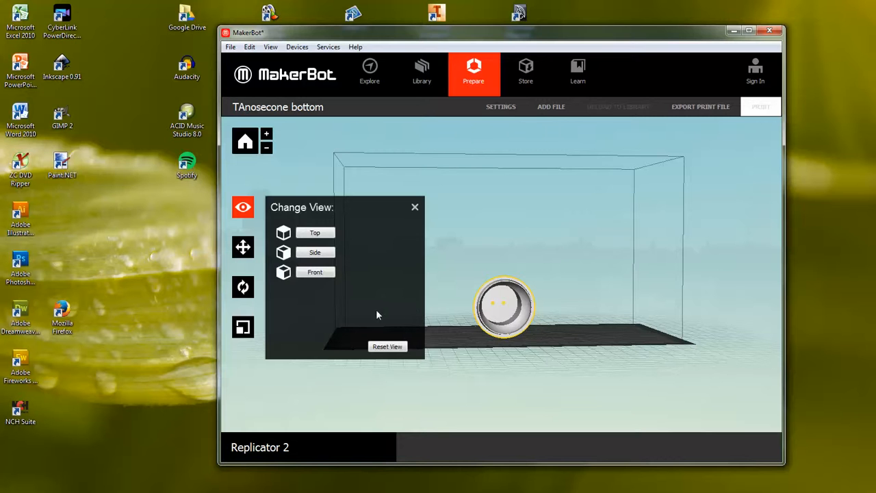
pyautogui.click(413, 207)
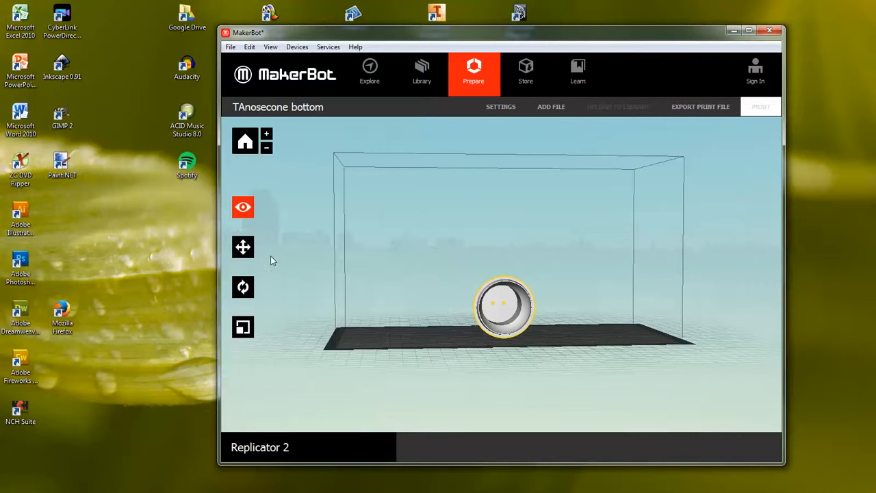
pyautogui.click(247, 288)
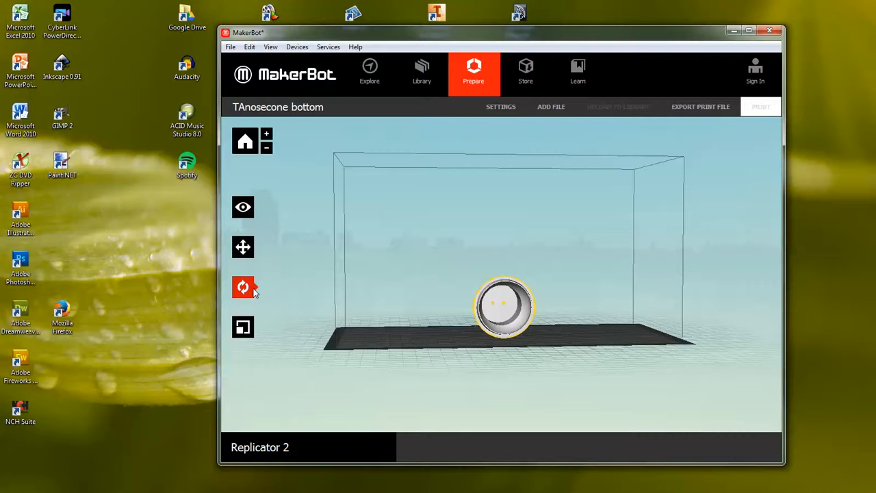
pyautogui.click(245, 290)
pyautogui.click(319, 233)
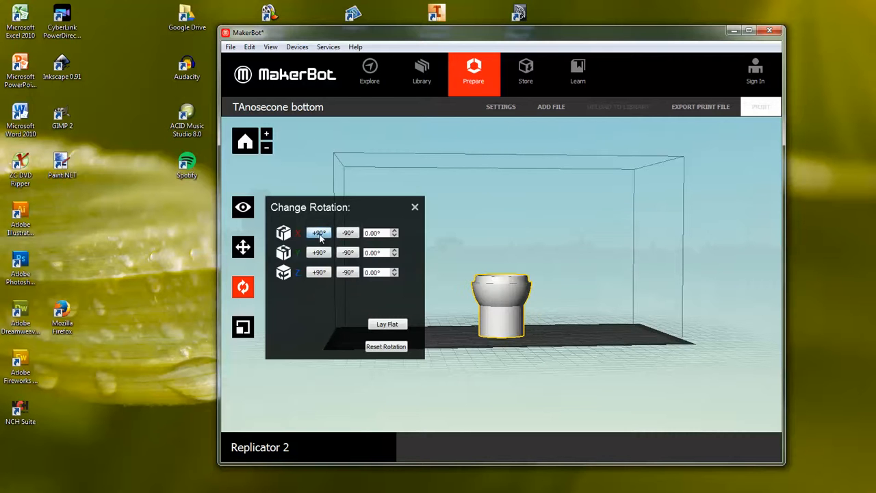
pyautogui.click(381, 325)
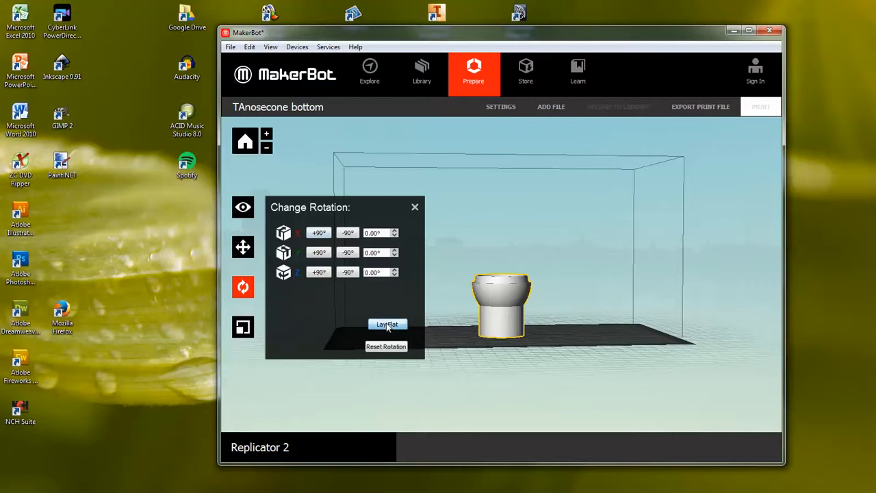
pyautogui.click(414, 207)
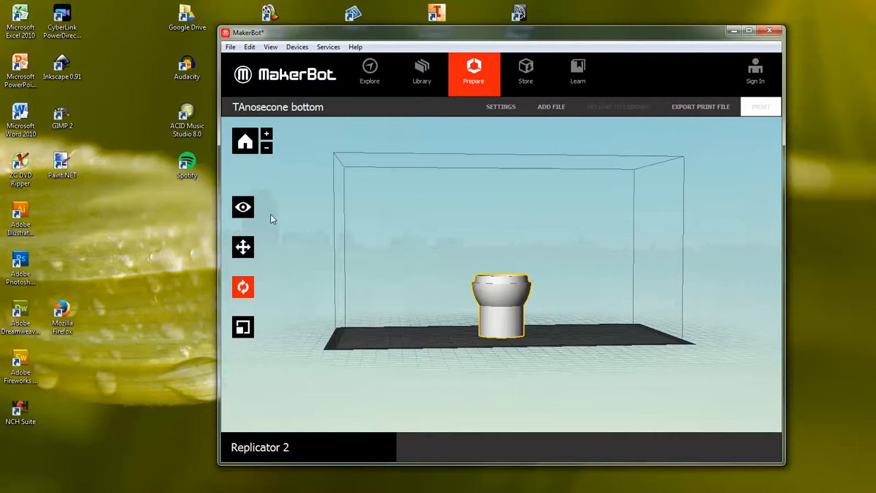
# - Center the upright nose cone part on the build platform, leaving it deselected
pyautogui.click(243, 207)
pyautogui.moveTo(264, 215); pyautogui.dragTo(514, 278)
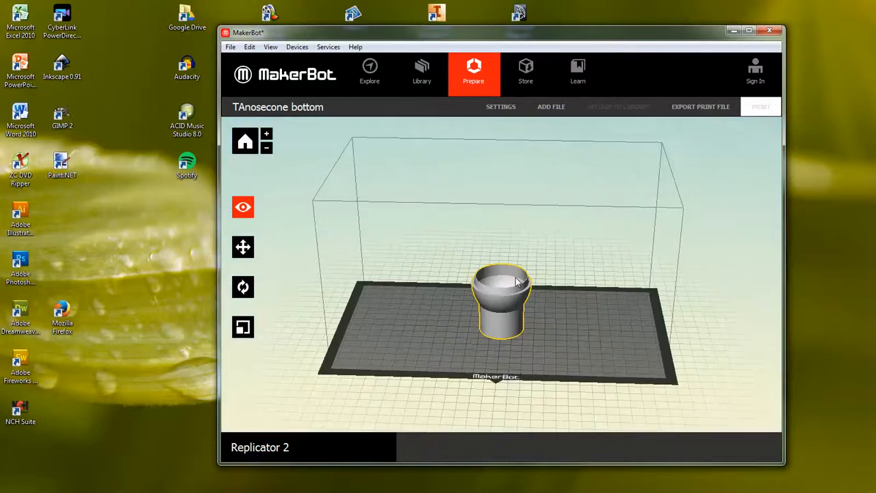
pyautogui.click(252, 250)
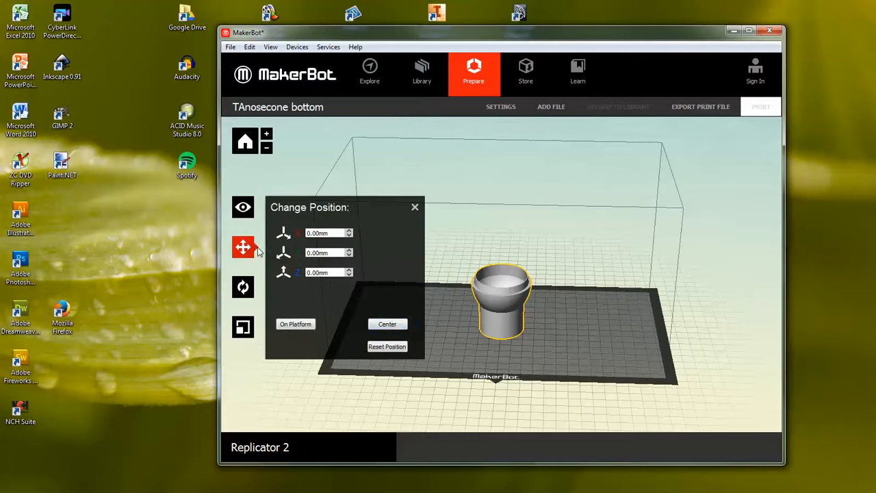
pyautogui.click(394, 325)
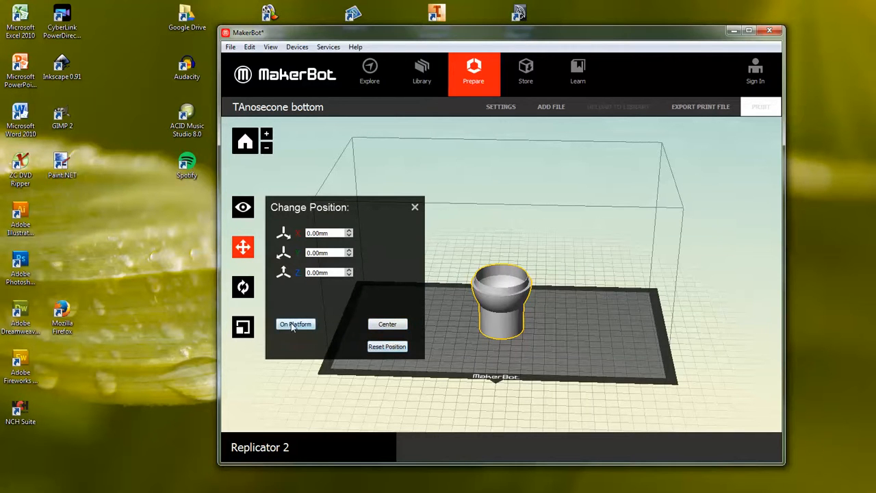
pyautogui.click(300, 386)
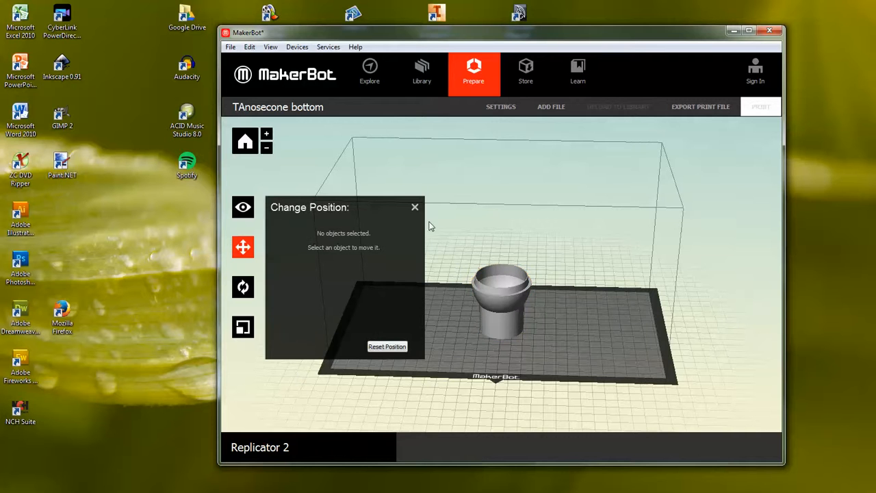
pyautogui.click(415, 207)
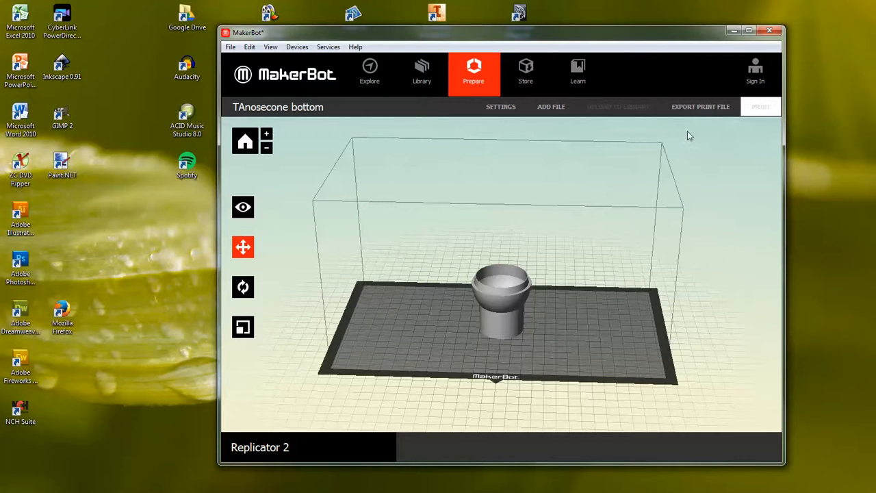
# - Set the print quality to Standard and increase the number of shells in the quick print settings
pyautogui.click(710, 113)
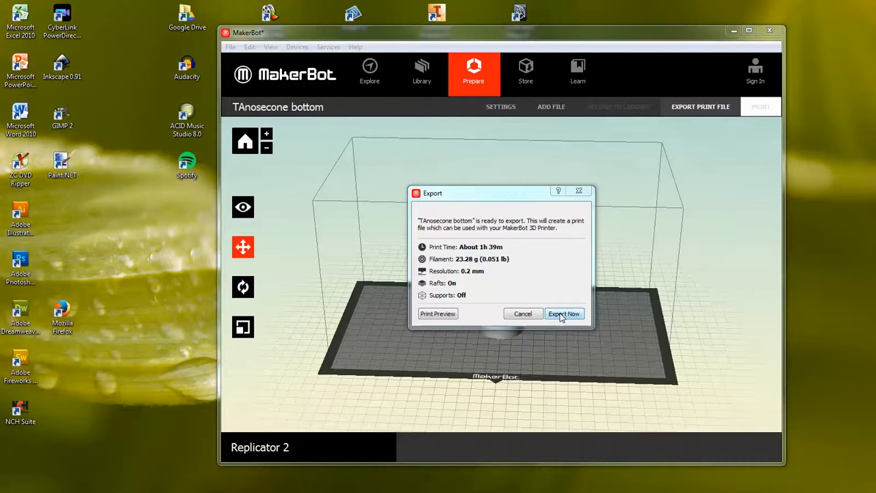
pyautogui.click(578, 191)
pyautogui.click(502, 111)
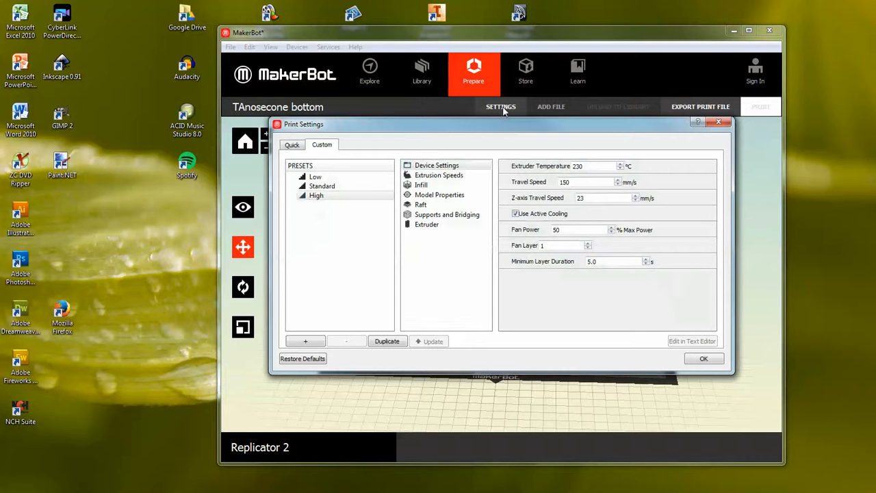
pyautogui.click(291, 145)
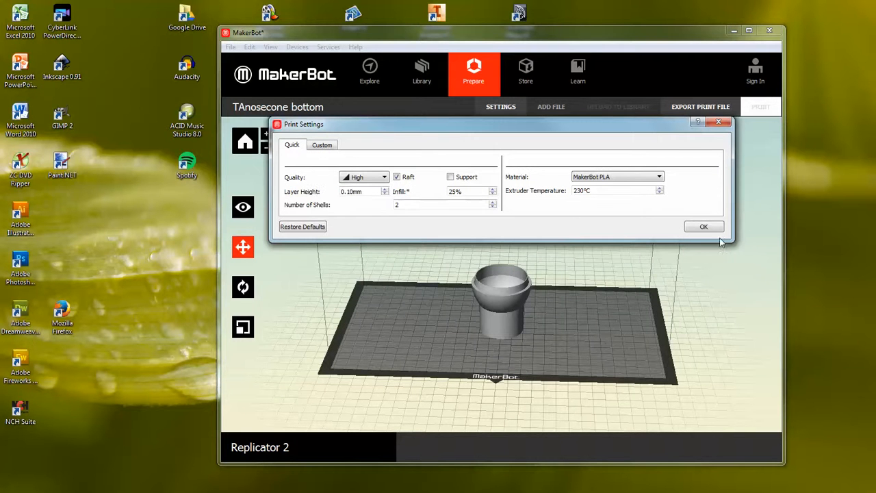
pyautogui.moveTo(729, 240); pyautogui.dragTo(748, 271)
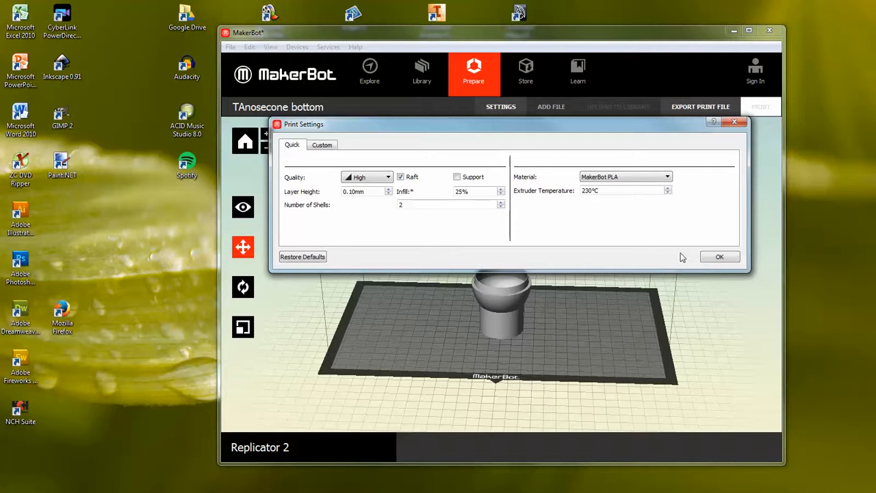
pyautogui.click(377, 179)
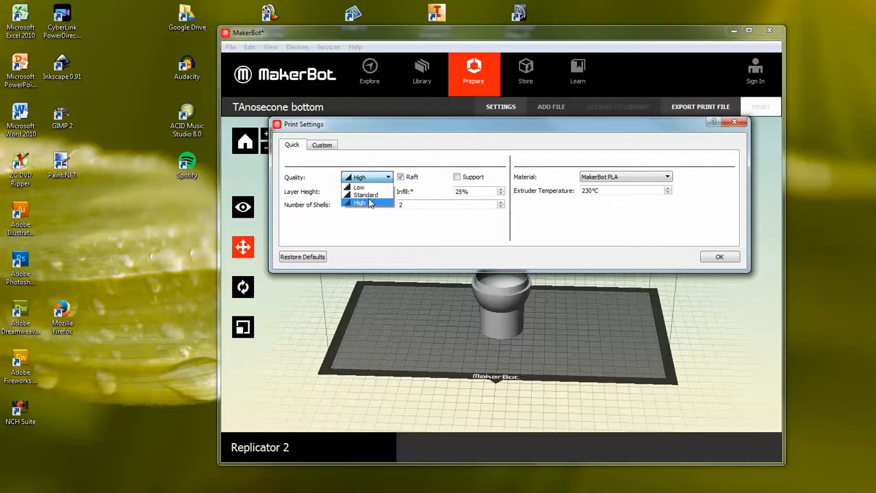
pyautogui.click(370, 195)
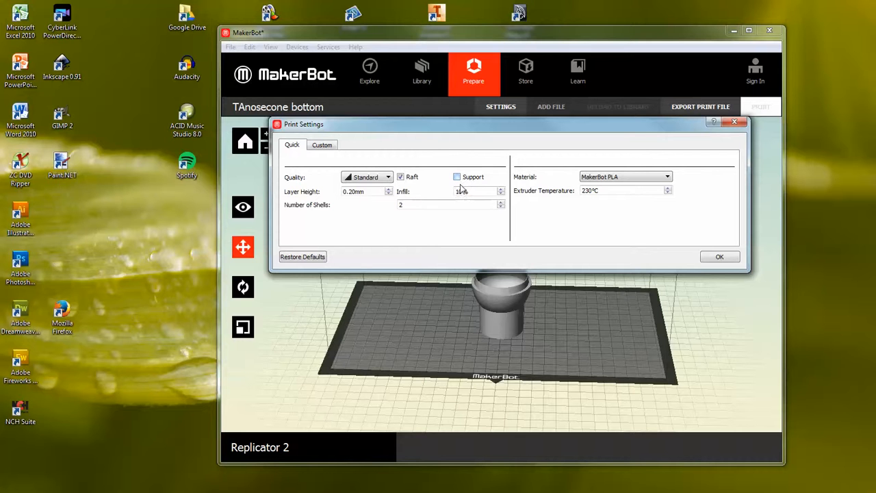
pyautogui.click(501, 203)
pyautogui.click(720, 258)
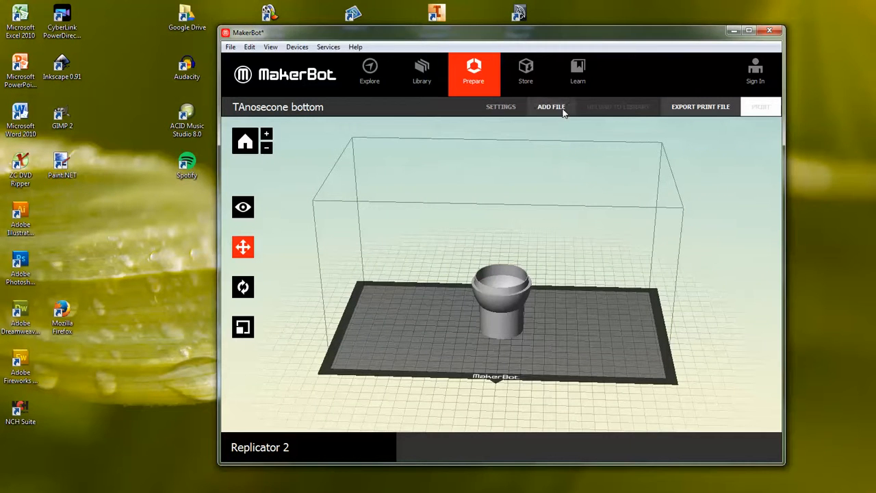
# - Export the nose cone's print file in X3G format, bringing up the save location for TAnosecone bottom.x3g
pyautogui.click(691, 106)
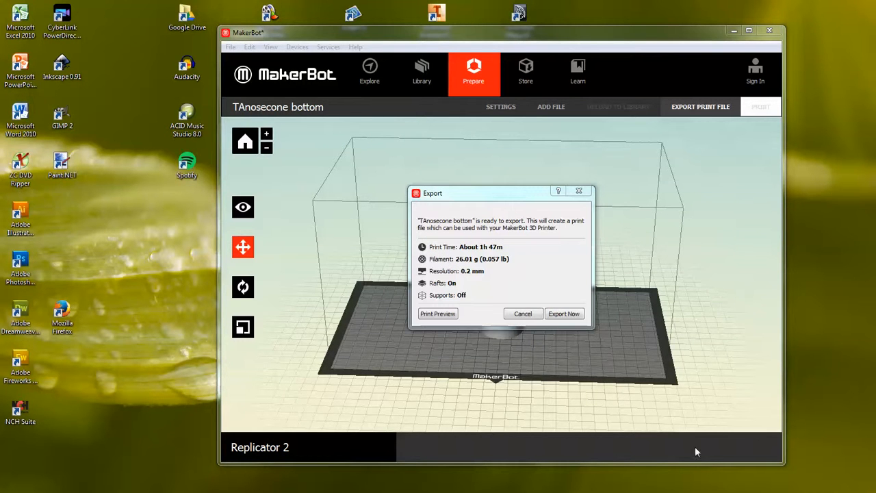
pyautogui.click(567, 314)
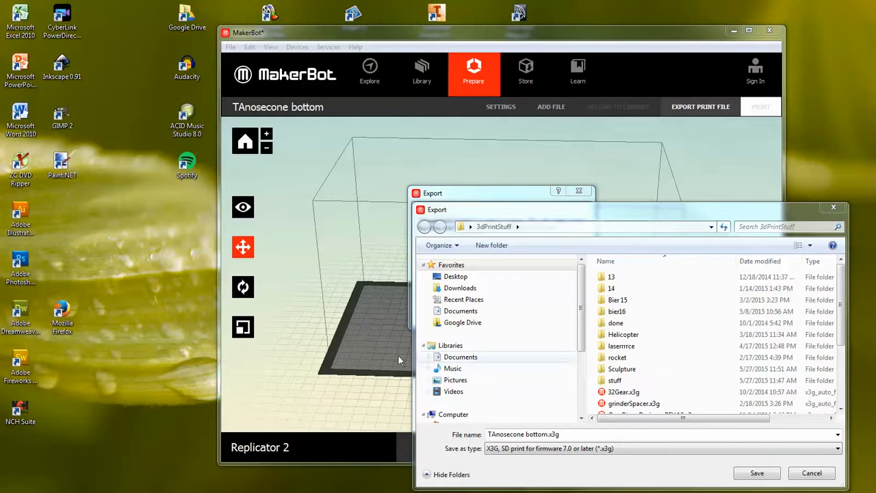
pyautogui.click(735, 253)
pyautogui.moveTo(733, 211); pyautogui.dragTo(875, 208)
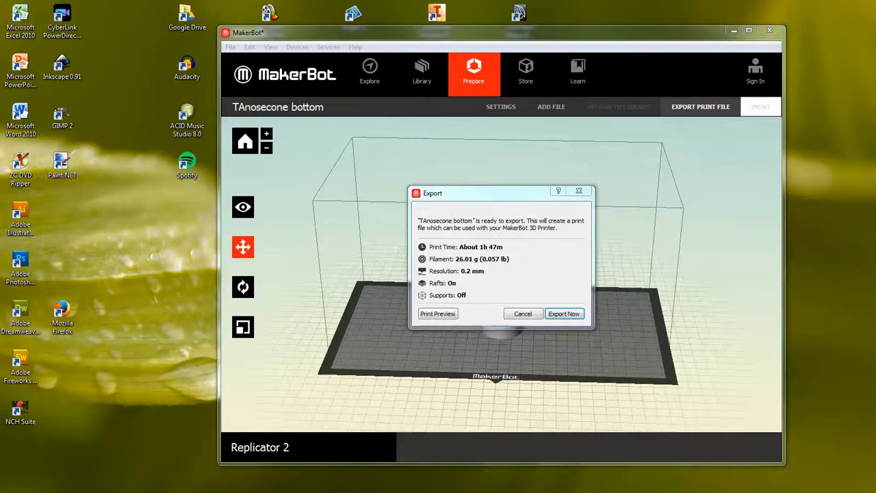